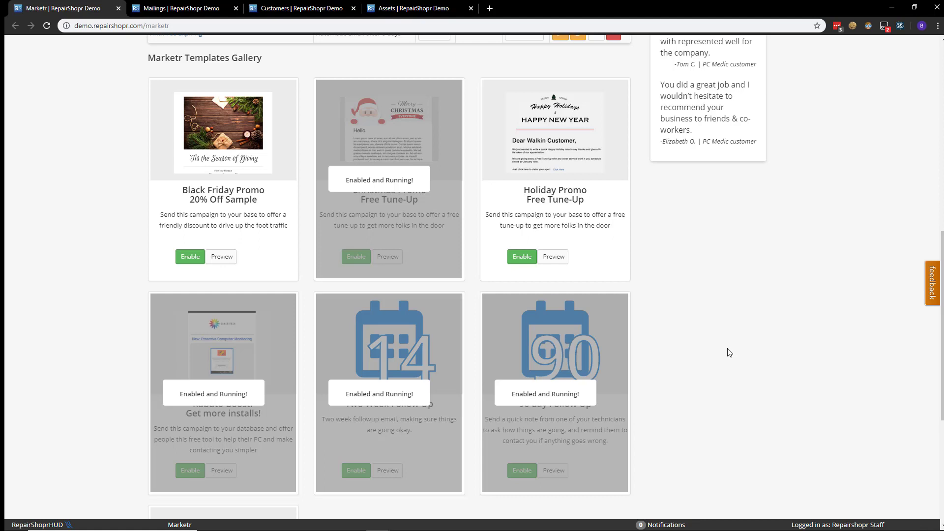
pyautogui.scroll(2, 687, 359)
pyautogui.scroll(5, 683, 361)
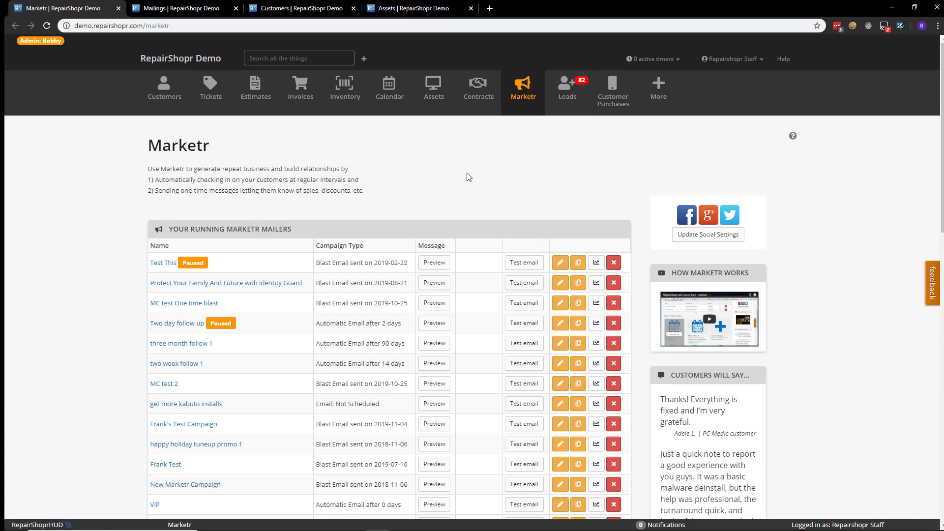
pyautogui.scroll(-1, 466, 185)
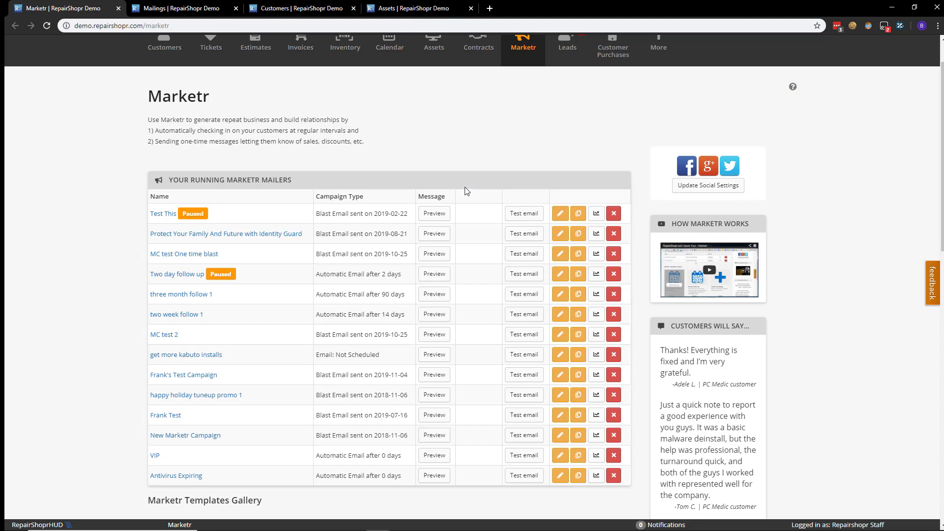
pyautogui.scroll(-2, 464, 190)
pyautogui.scroll(-3, 464, 193)
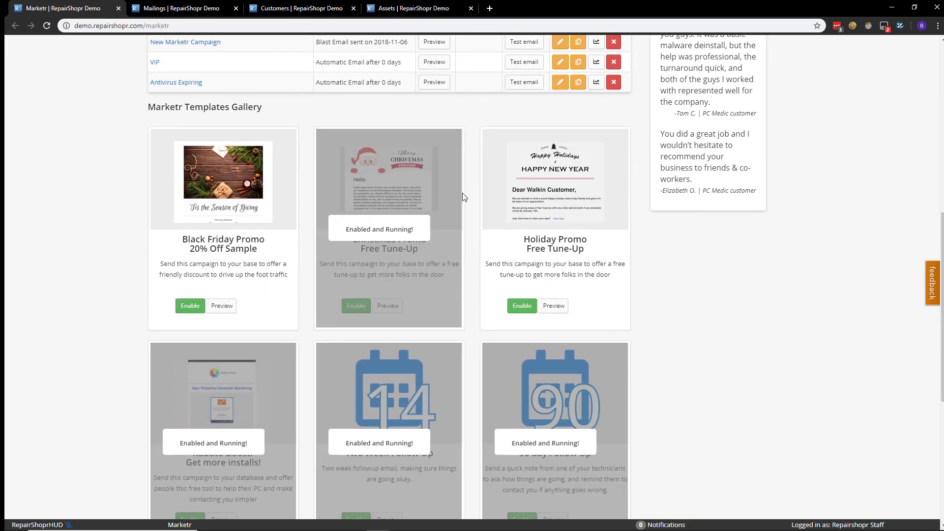
pyautogui.scroll(-1, 461, 194)
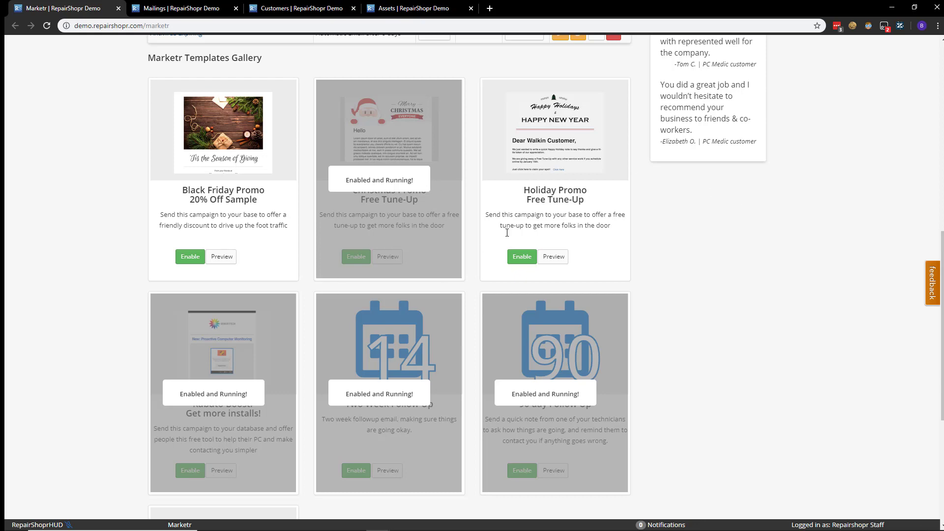
pyautogui.scroll(2, 491, 234)
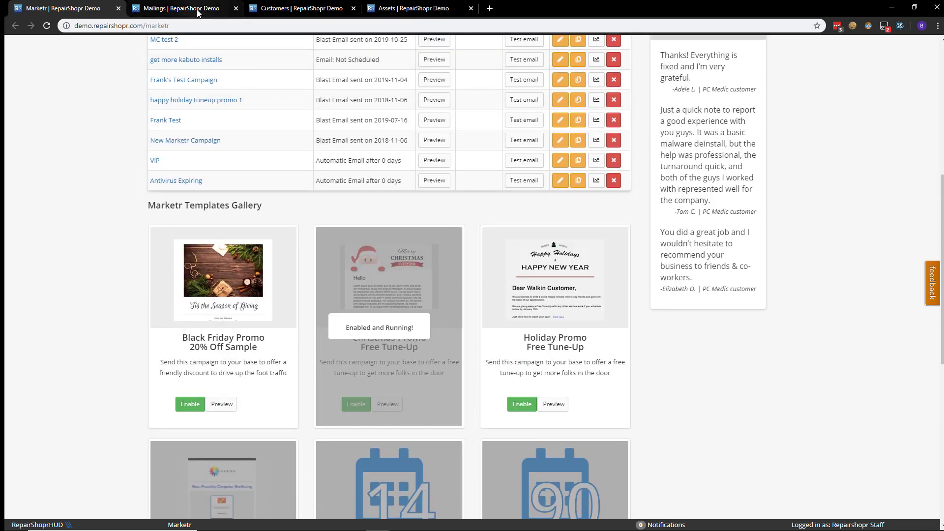
# - Switch to the Mailings tab to look over the blank New Mailing form
pyautogui.click(199, 13)
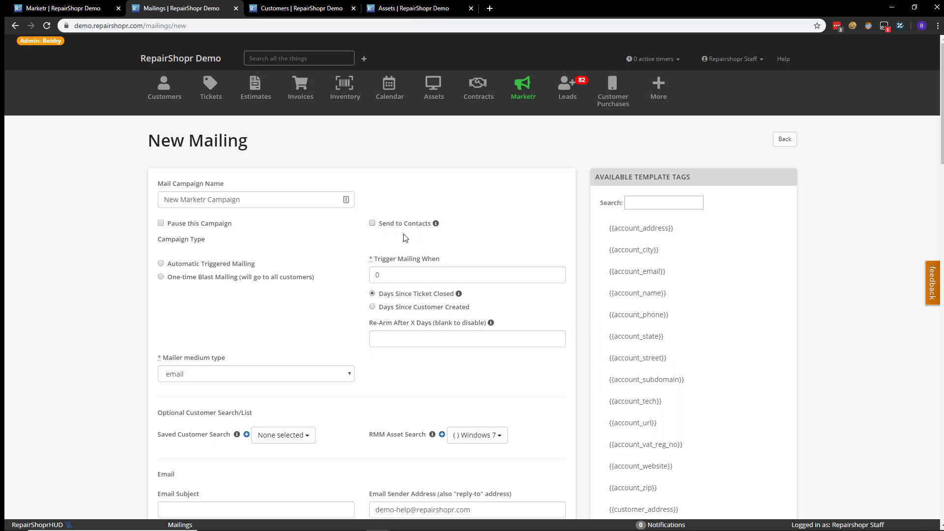
pyautogui.scroll(-1, 334, 274)
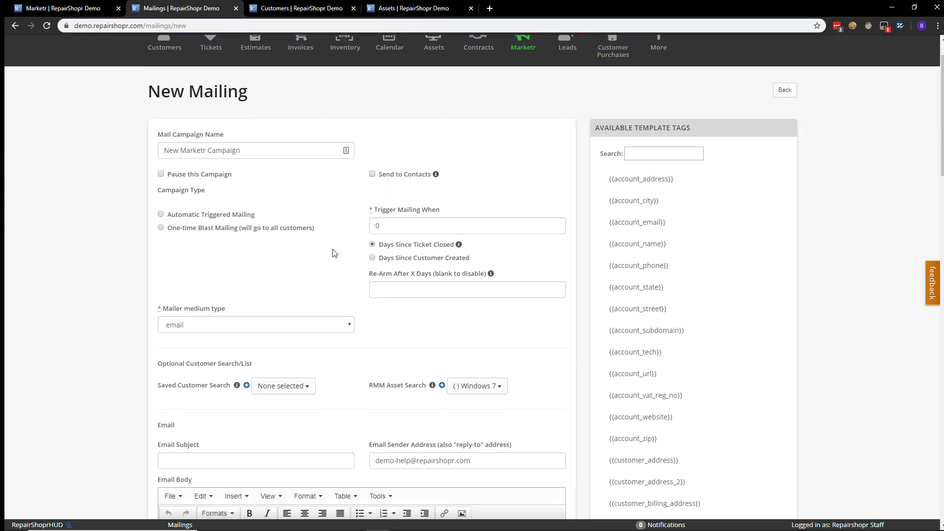
pyautogui.scroll(-2, 335, 249)
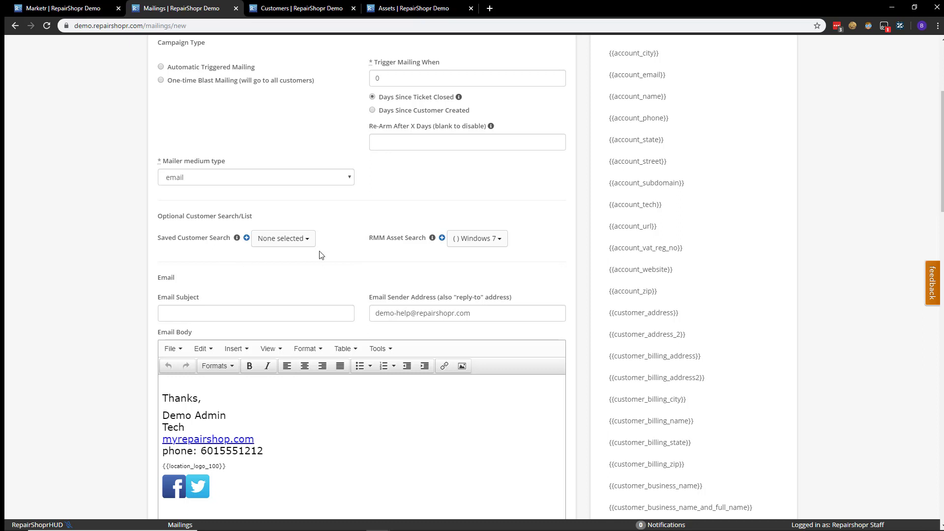
# - Start a new saved customer search from the Customers list, then return to the New Mailing form
pyautogui.click(294, 9)
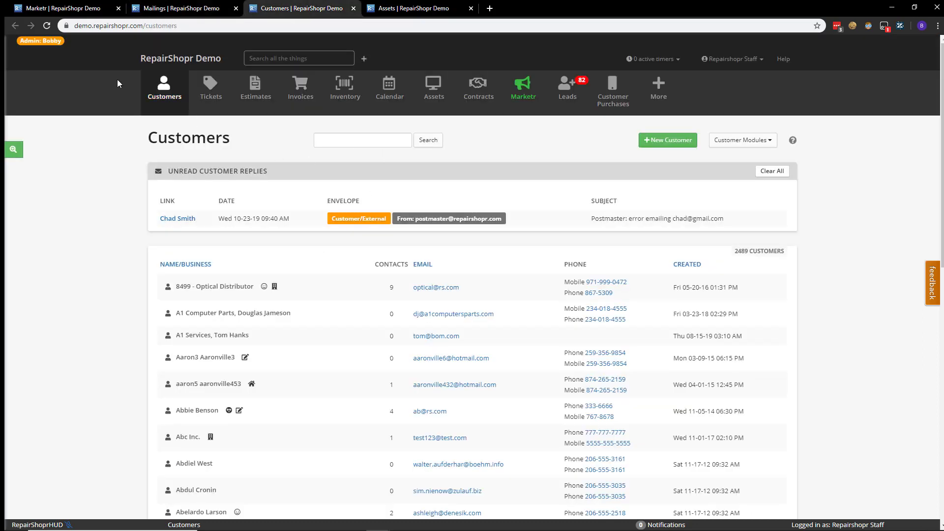
pyautogui.click(14, 149)
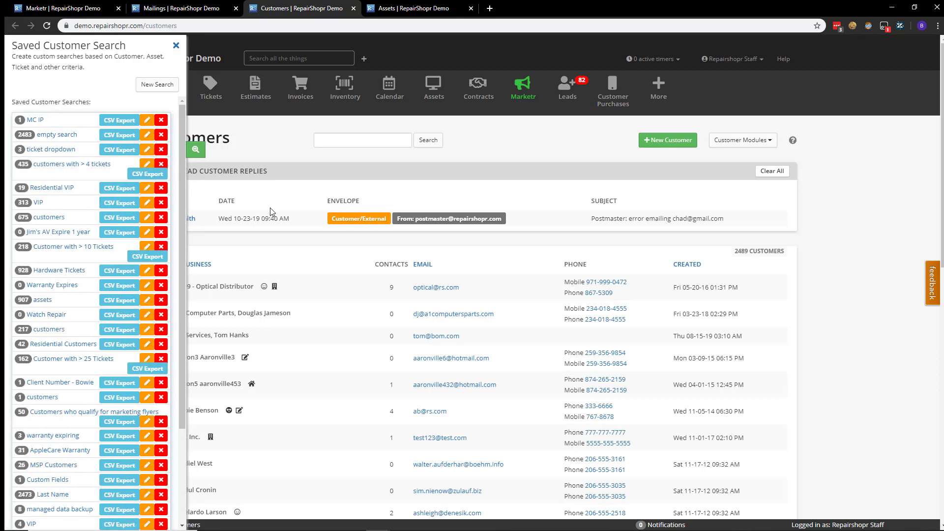
pyautogui.click(157, 87)
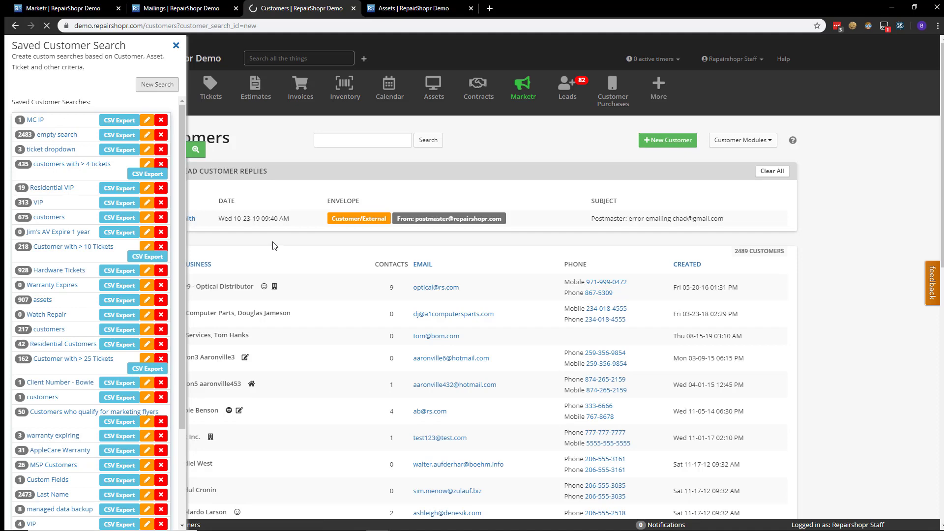
pyautogui.scroll(-10, 150, 278)
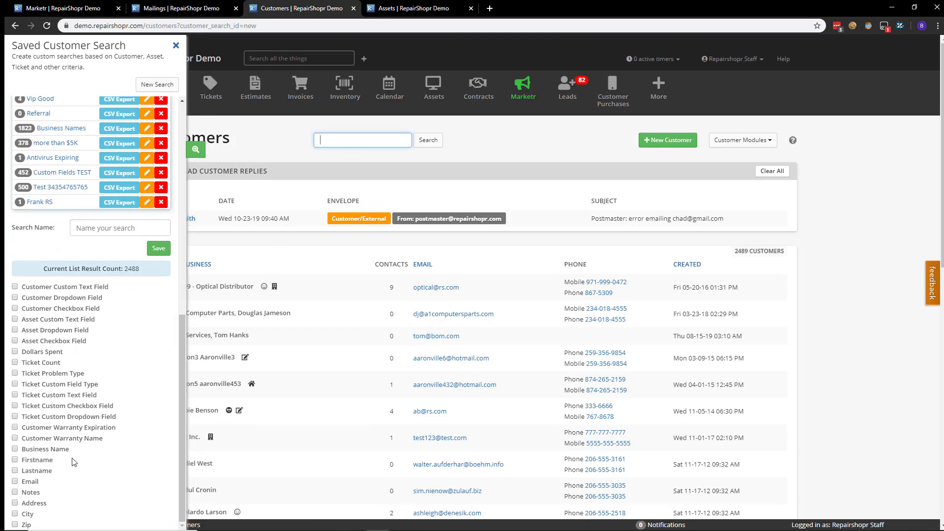
pyautogui.scroll(-3, 72, 462)
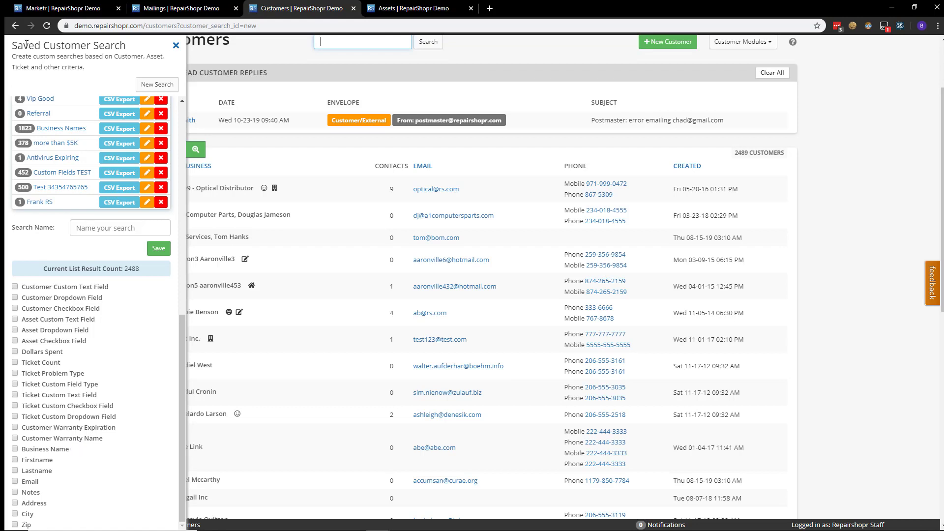
pyautogui.click(177, 8)
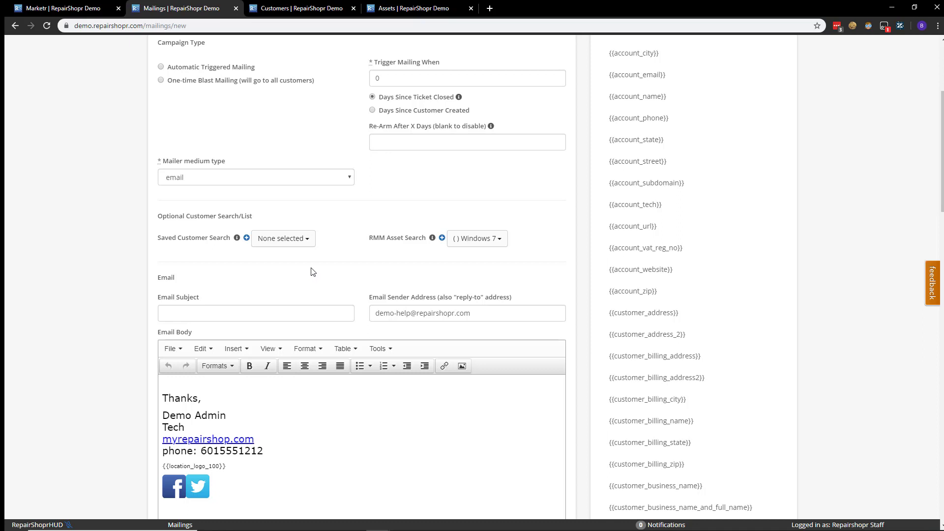
# - Open the Saved Customer Search dropdown and close it without choosing a search
pyautogui.click(275, 239)
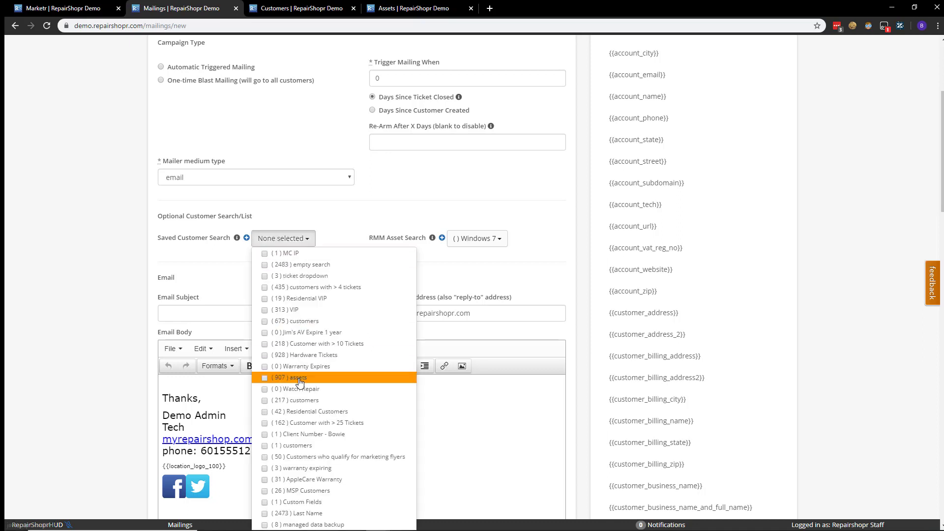
pyautogui.click(392, 223)
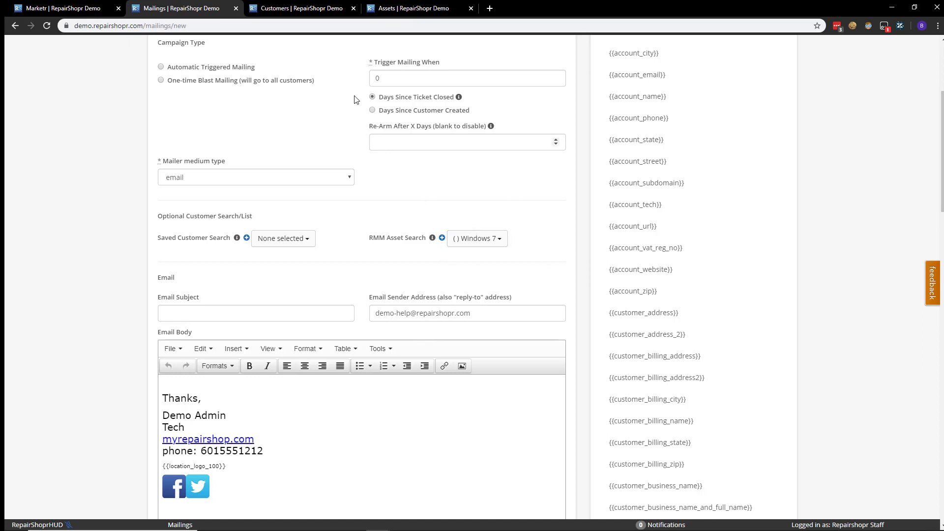
# - Open a new saved asset search from the All Assets page
pyautogui.click(381, 14)
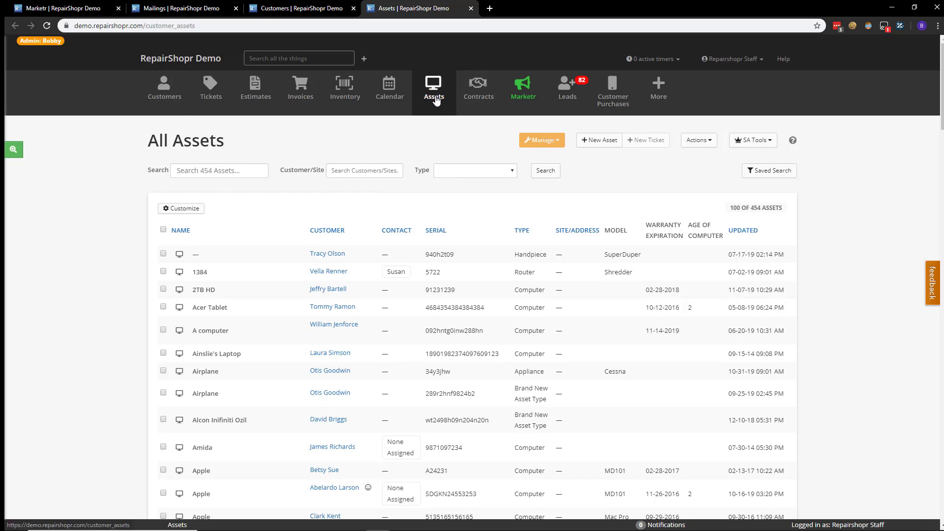
pyautogui.click(171, 103)
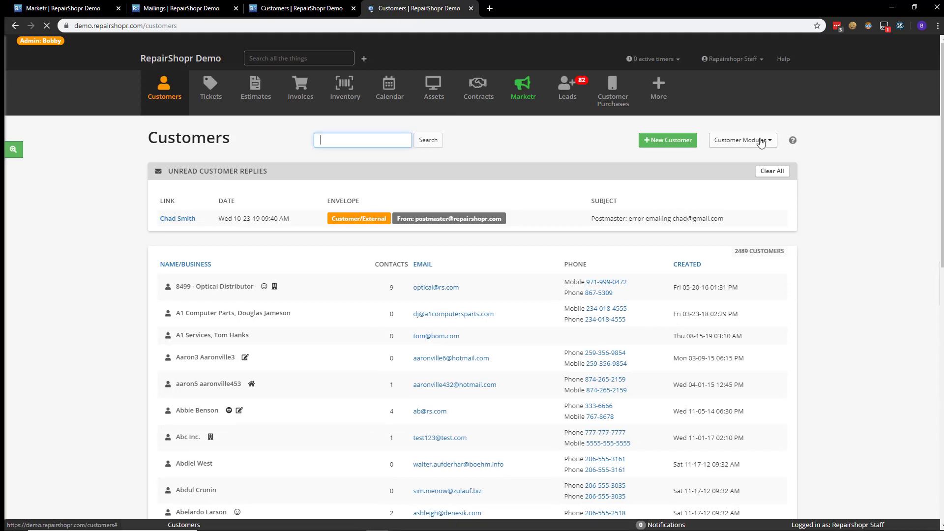
pyautogui.click(760, 143)
pyautogui.click(742, 155)
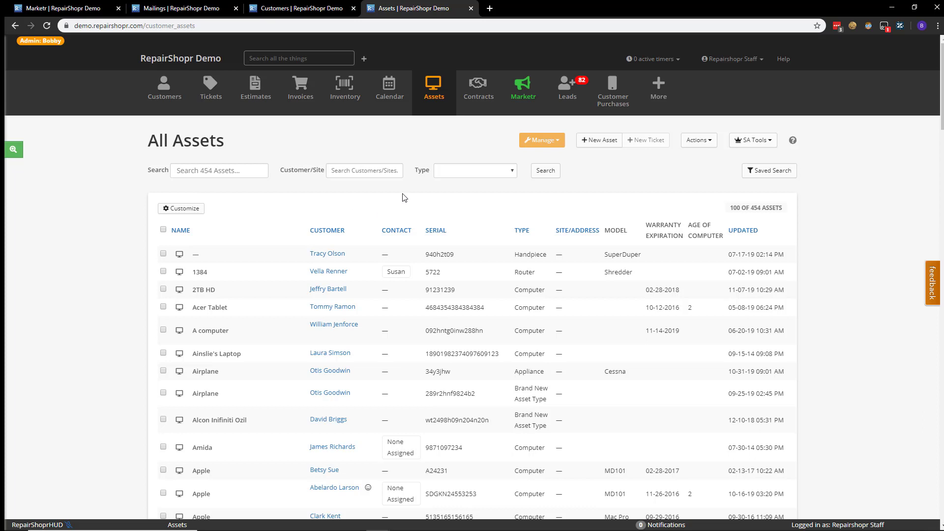
pyautogui.click(776, 177)
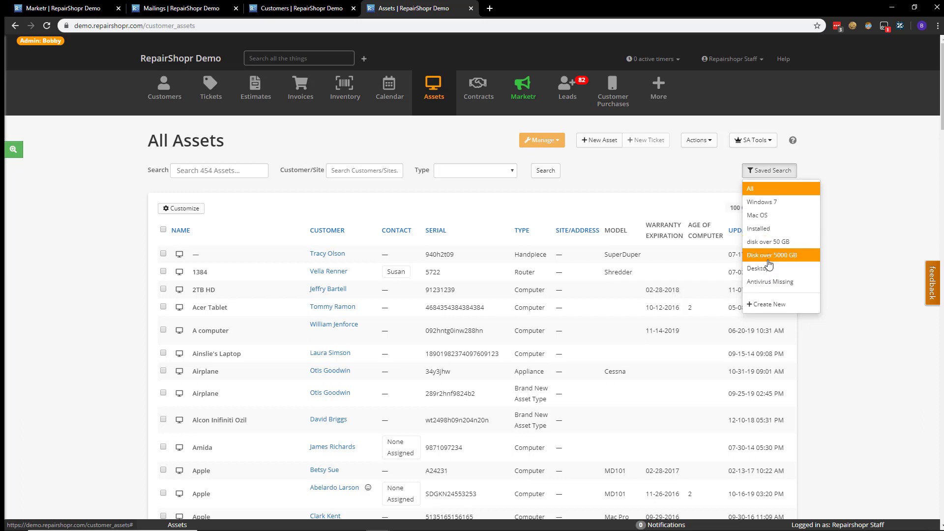
pyautogui.click(763, 306)
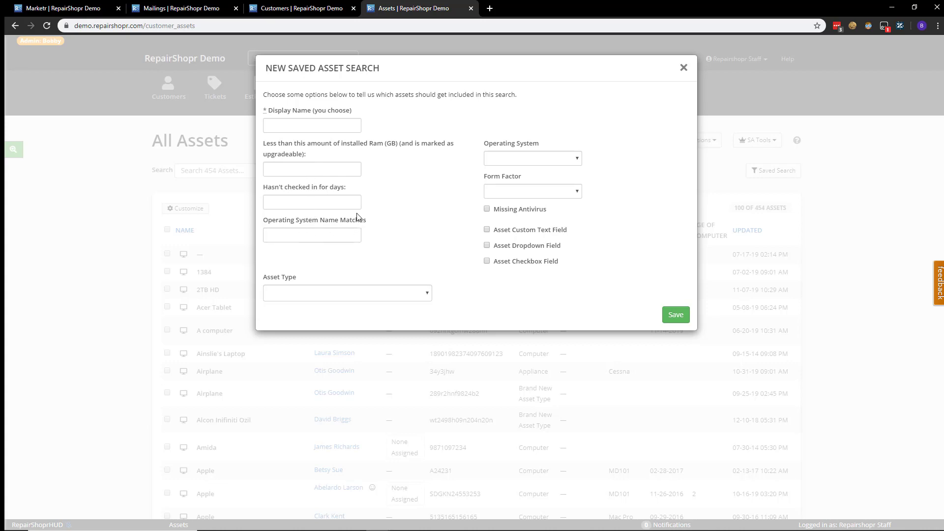
# - Inspect the OS, Missing Antivirus and Asset Type fields, leaving each unset
pyautogui.click(288, 237)
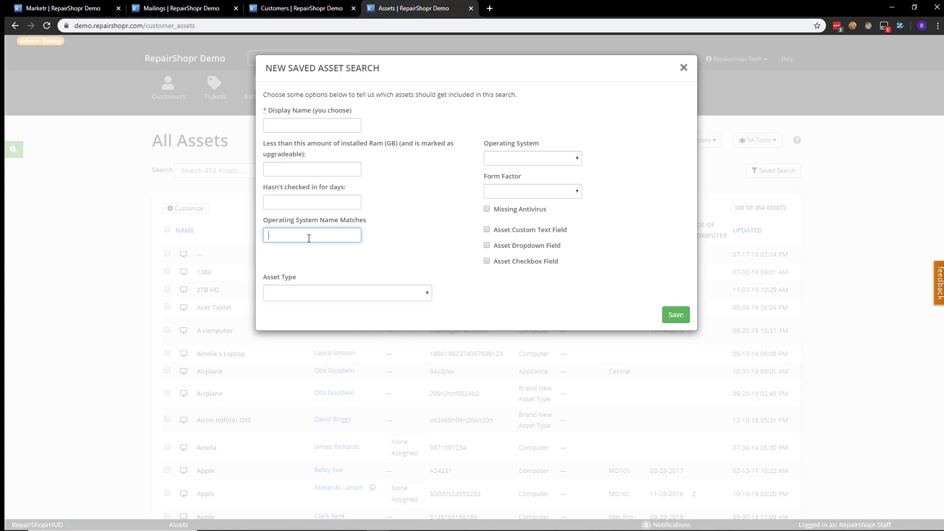
pyautogui.click(515, 160)
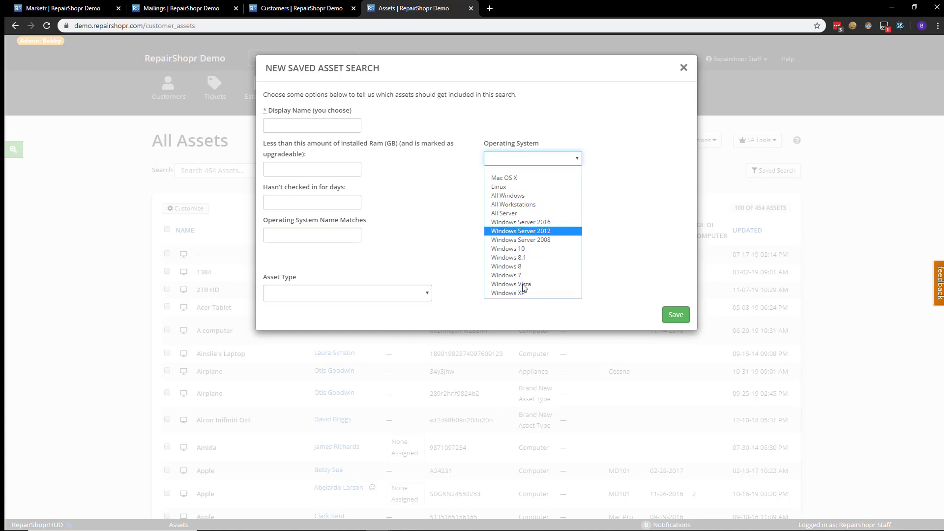
pyautogui.click(639, 209)
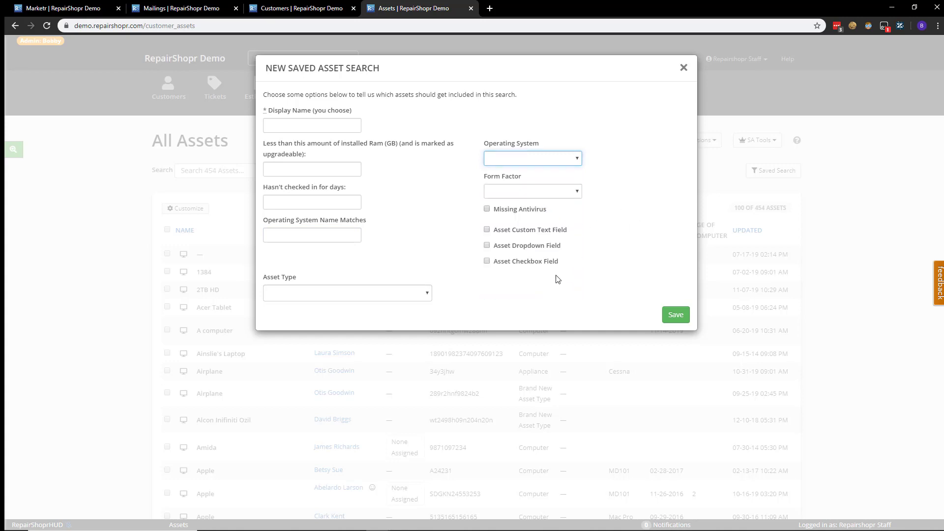
pyautogui.click(518, 210)
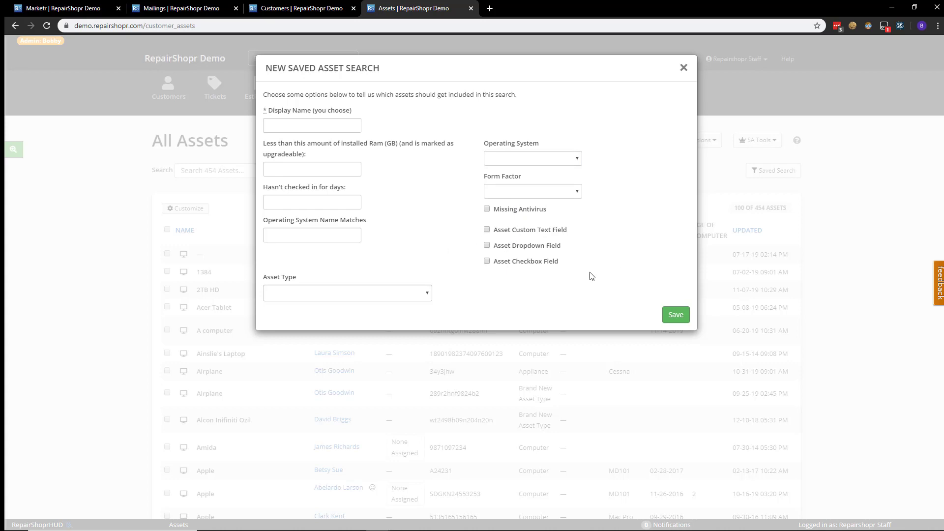
pyautogui.click(284, 295)
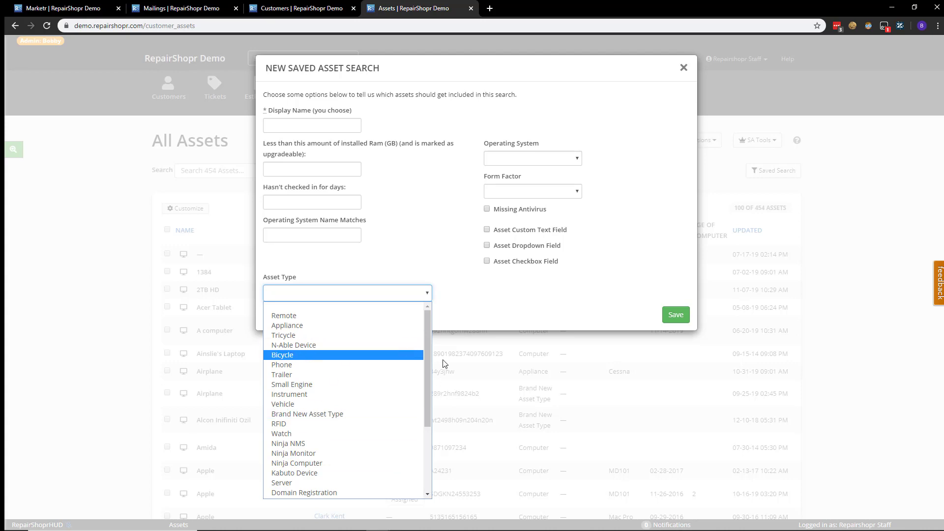
pyautogui.click(512, 304)
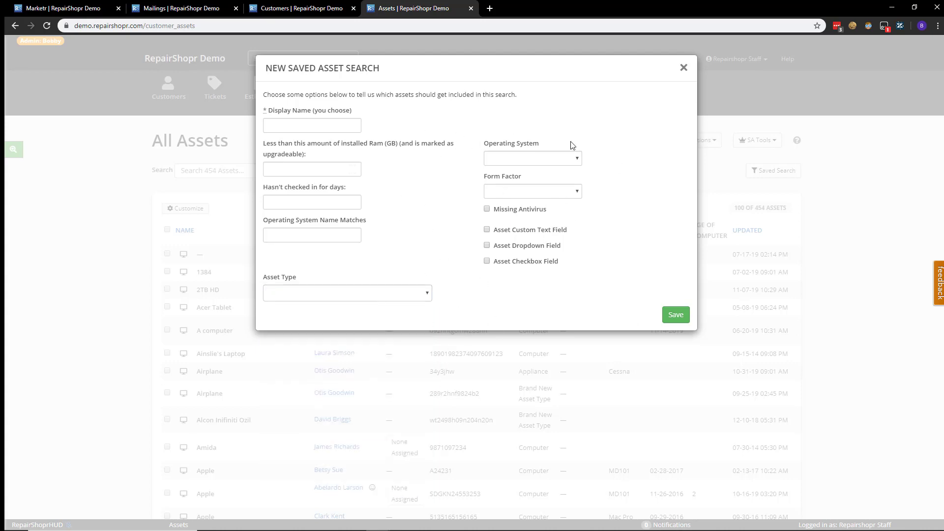
# - Dismiss the unsaved asset search and return to the New Mailing form
pyautogui.click(683, 68)
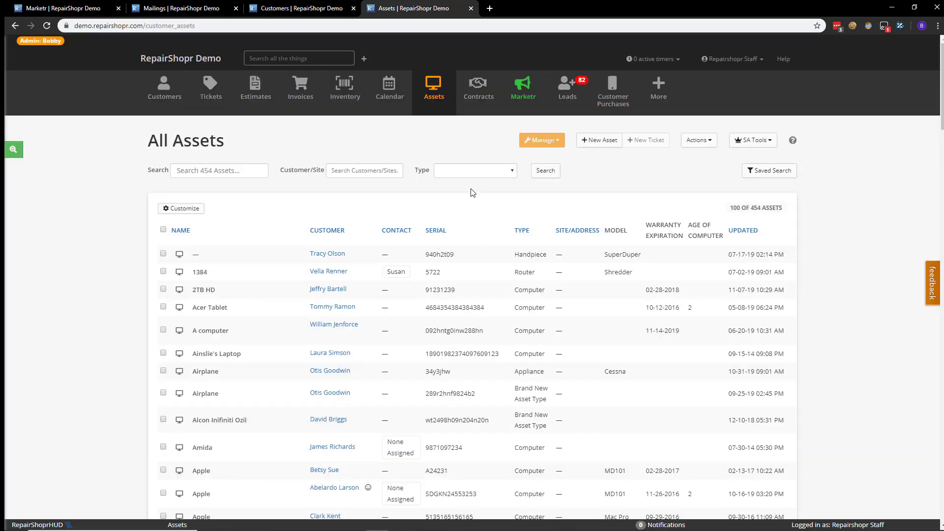
pyautogui.click(177, 9)
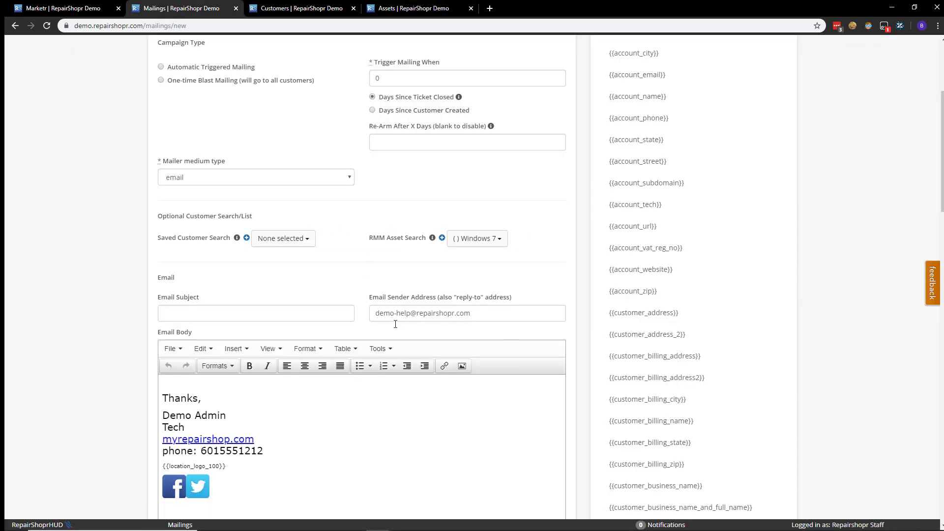
pyautogui.scroll(1, 390, 235)
pyautogui.scroll(2, 390, 236)
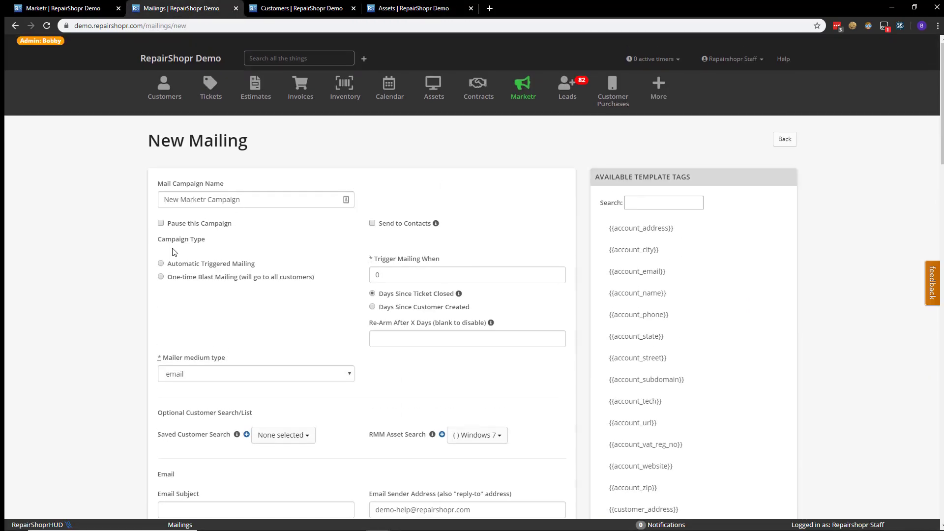
pyautogui.scroll(-4, 479, 310)
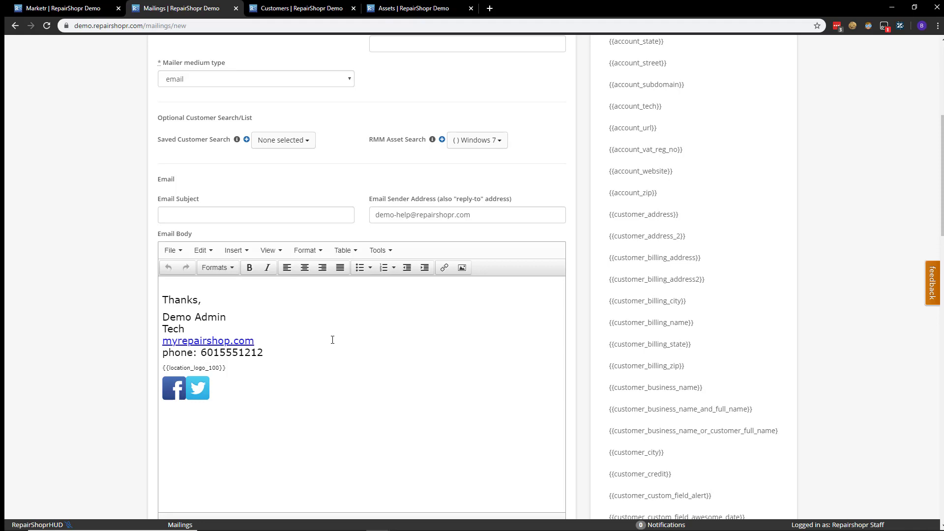
pyautogui.scroll(2, 331, 339)
pyautogui.scroll(2, 362, 370)
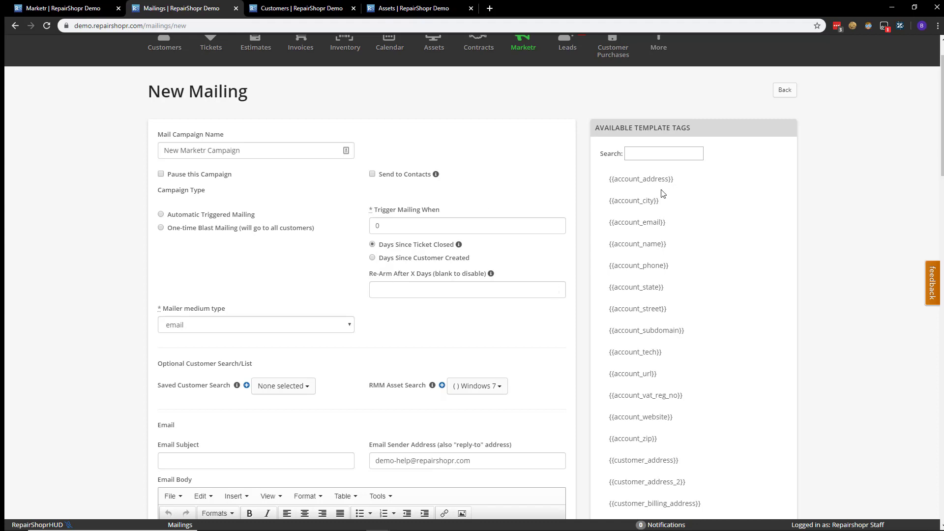
pyautogui.scroll(-2, 634, 310)
pyautogui.scroll(-4, 638, 324)
pyautogui.scroll(-1, 640, 335)
pyautogui.scroll(-5, 635, 342)
pyautogui.scroll(-2, 634, 346)
pyautogui.scroll(-4, 642, 359)
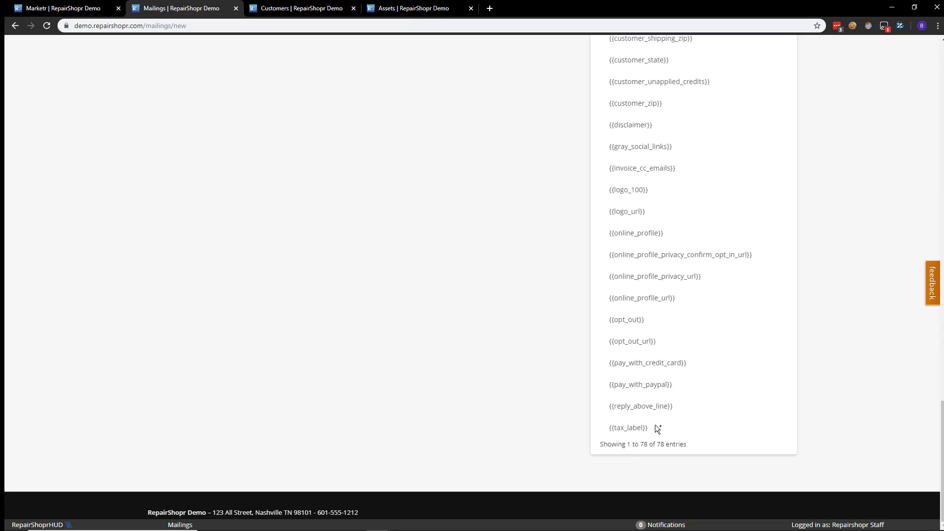
pyautogui.scroll(1, 655, 428)
pyautogui.scroll(6, 644, 257)
pyautogui.scroll(4, 631, 279)
pyautogui.scroll(3, 630, 206)
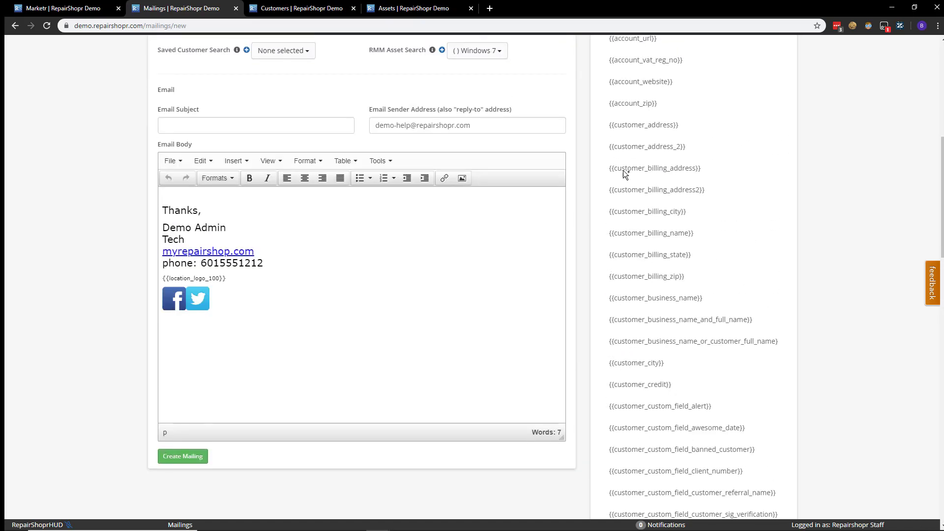
pyautogui.scroll(-2, 496, 243)
pyautogui.scroll(3, 643, 201)
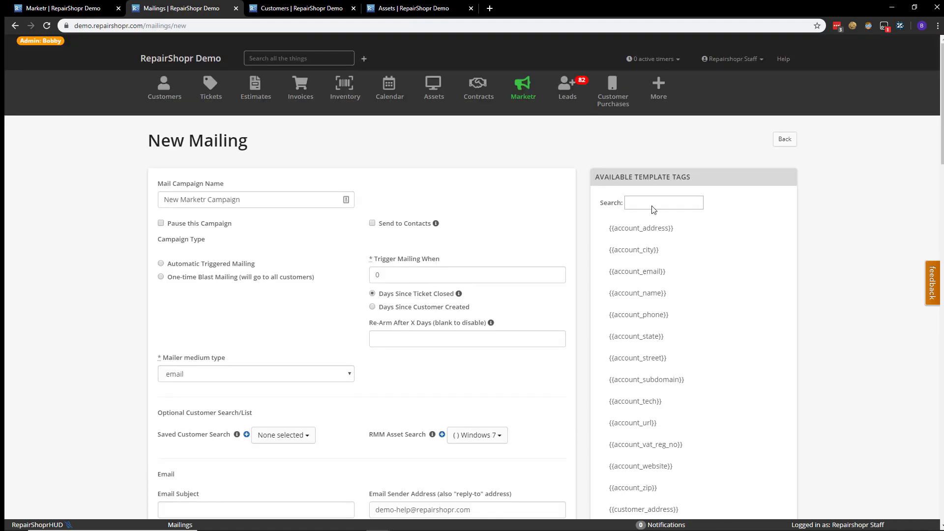
pyautogui.click(643, 202)
pyautogui.scroll(-10, 719, 266)
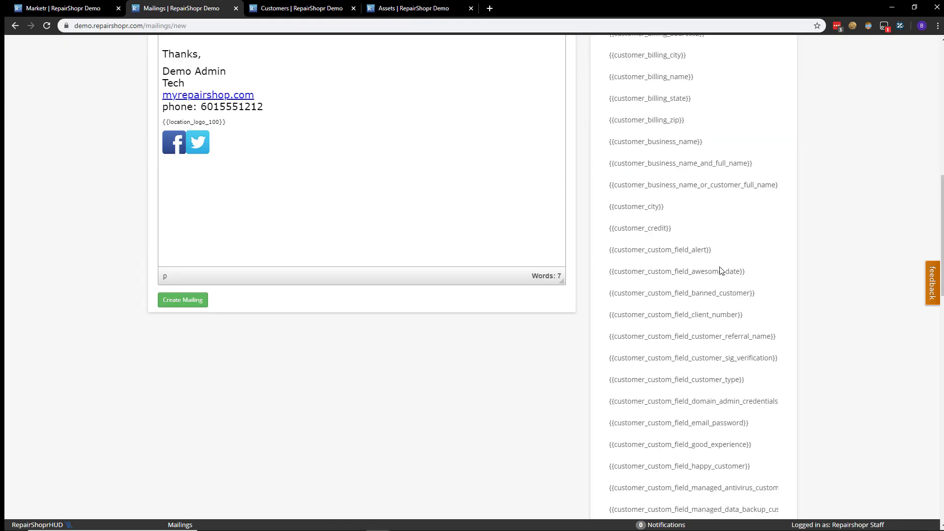
pyautogui.scroll(-5, 690, 354)
pyautogui.scroll(7, 673, 363)
pyautogui.scroll(5, 678, 350)
pyautogui.scroll(2, 680, 332)
pyautogui.scroll(1, 693, 295)
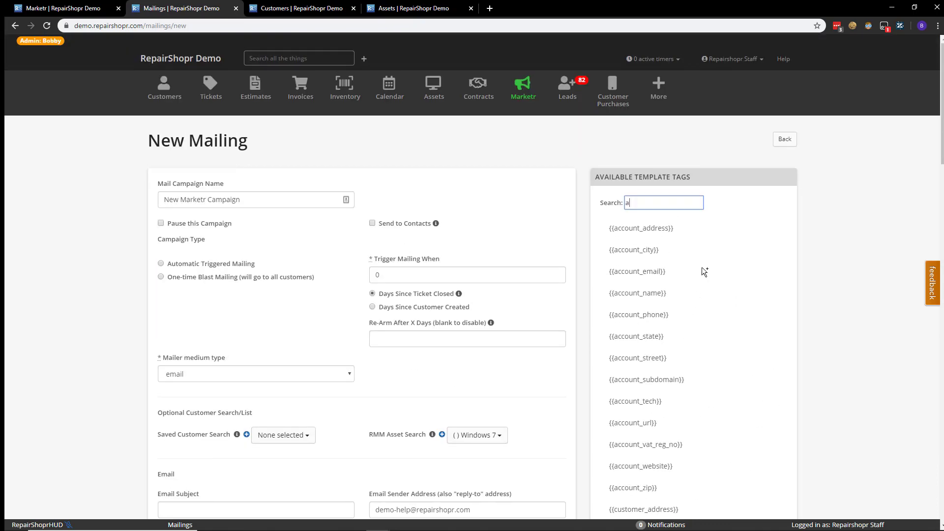
pyautogui.write('account')
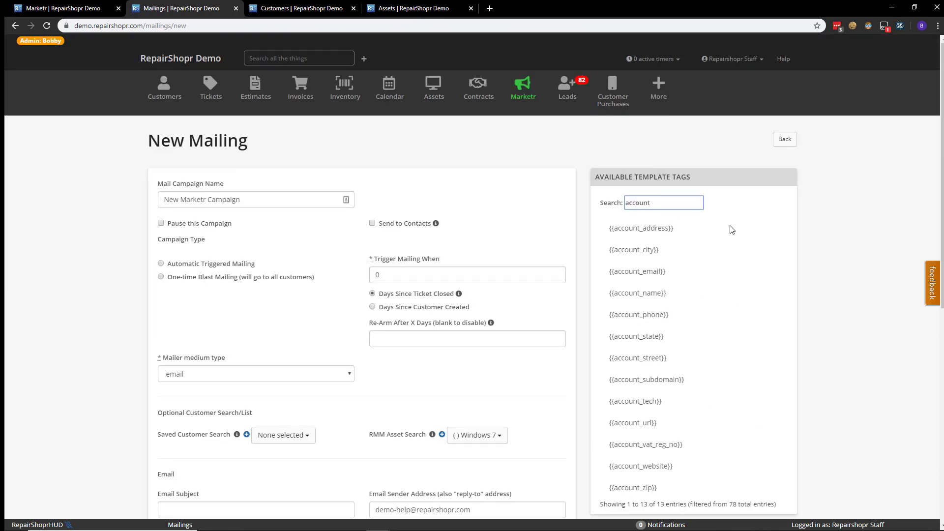
pyautogui.scroll(-2, 705, 229)
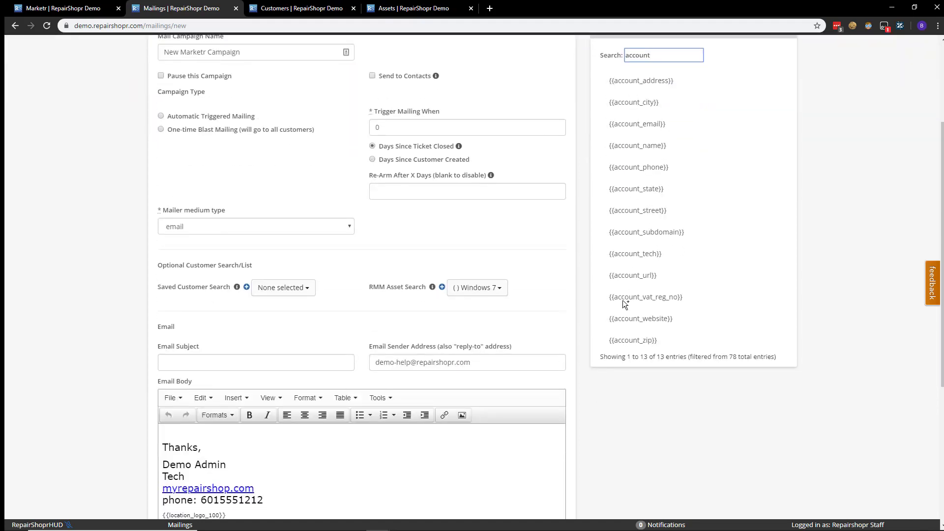
# - Highlight text in the 'account'-filtered tag list, then clear the highlight
pyautogui.moveTo(634, 88)
pyautogui.mouseDown()
pyautogui.moveTo(631, 67)
pyautogui.moveTo(656, 124)
pyautogui.moveTo(617, 124)
pyautogui.mouseUp()
pyautogui.click(598, 127)
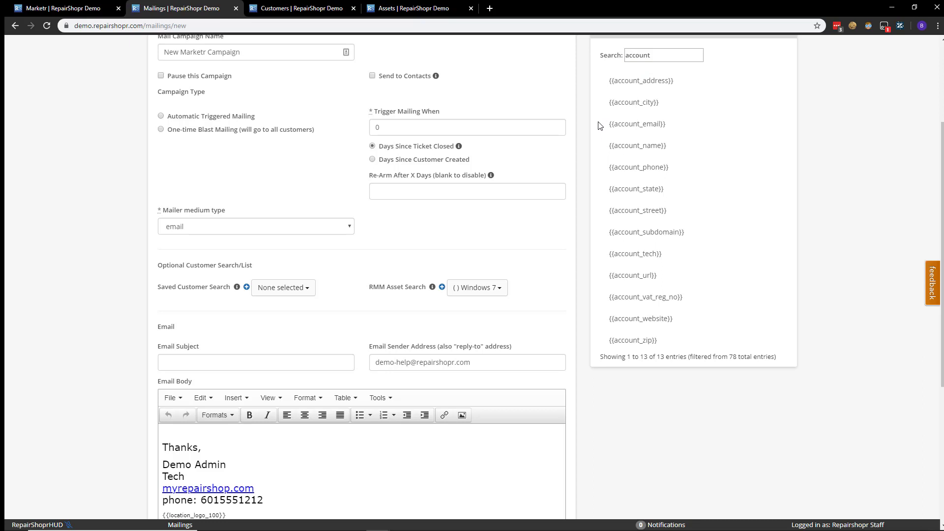